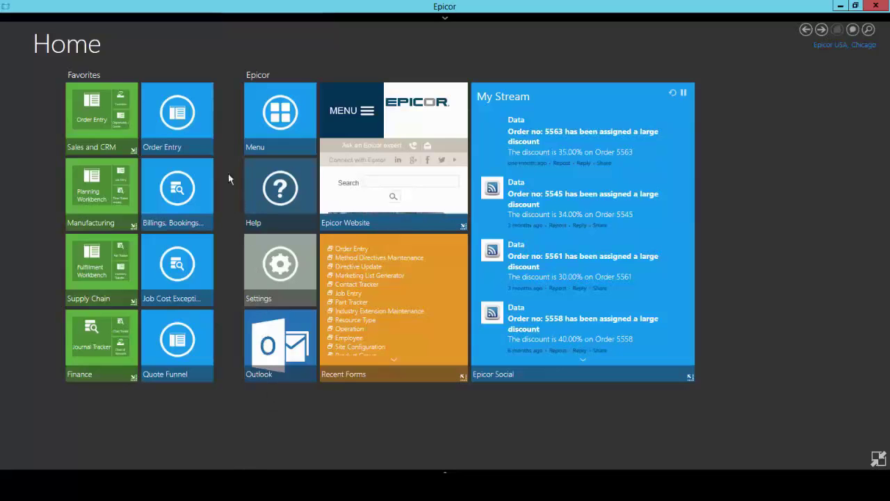
Open Order Entry and try header discounts of 5% and 15% on the Dalton Manufacturing sales order.
left_click(190, 120)
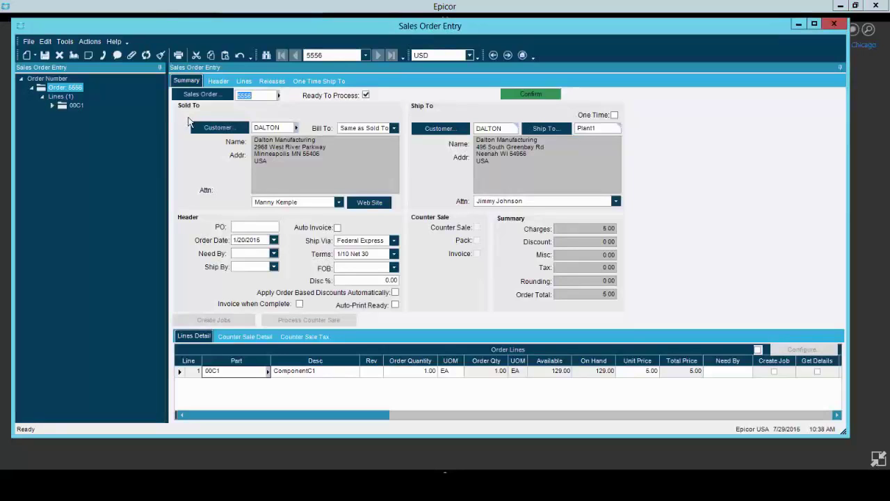
left_click(375, 280)
type("5")
left_click_drag(381, 281, 414, 289)
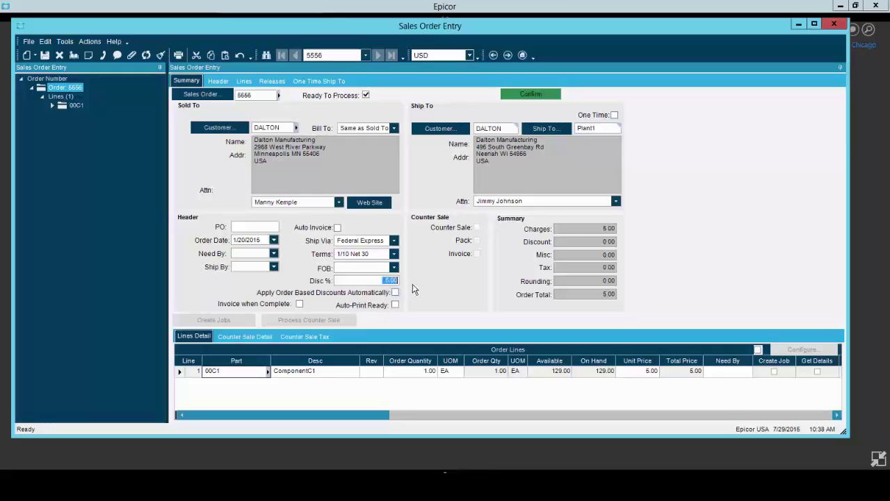
type("1")
key("Tab")
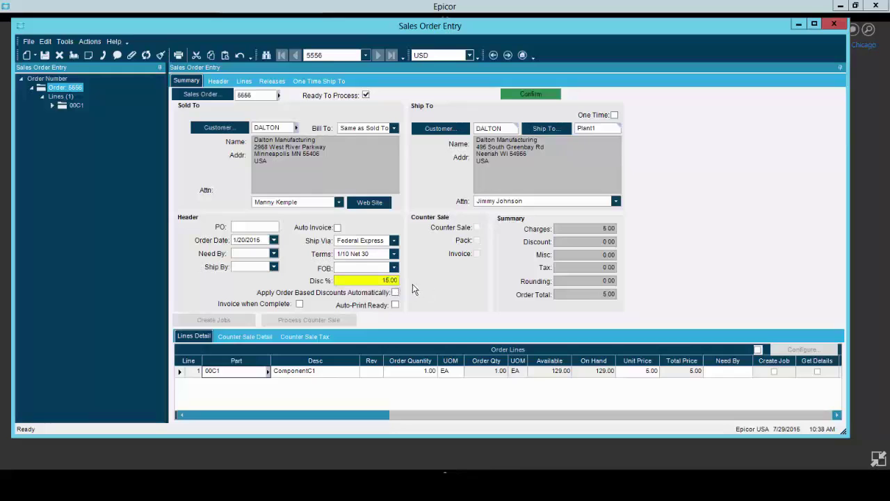
Set the order's header discount to 30% and accept the excess discount.
double_click(364, 281)
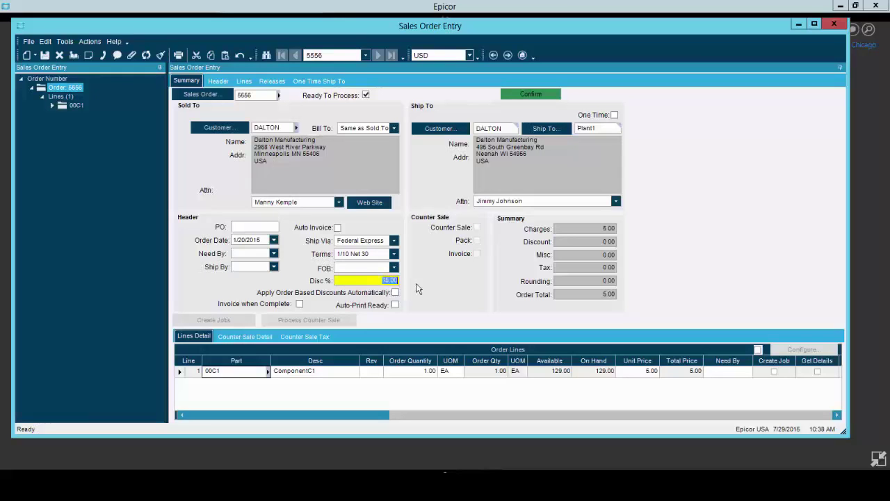
type("30")
key("Tab")
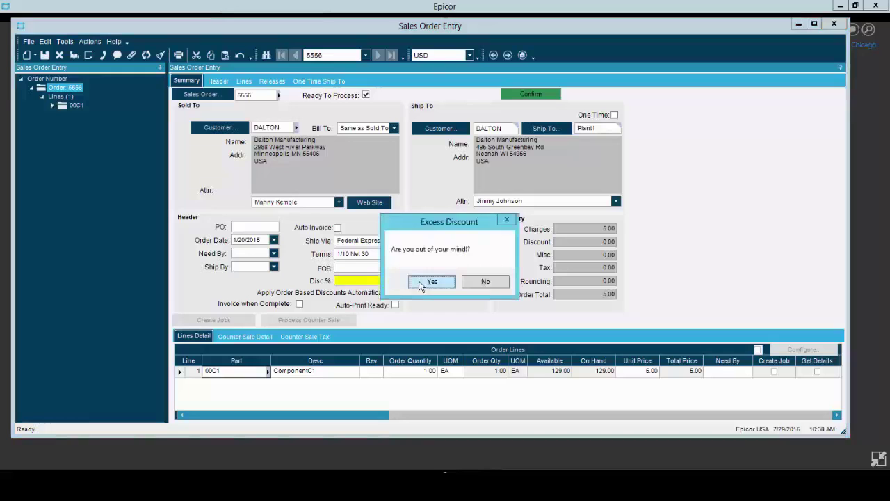
left_click(420, 284)
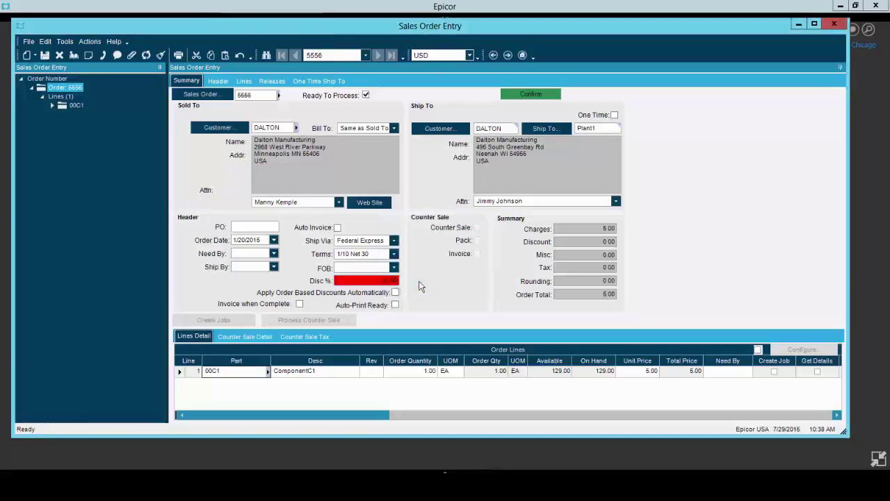
Save the order and submit its discount approval request with the reason "As Agreed".
left_click(44, 55)
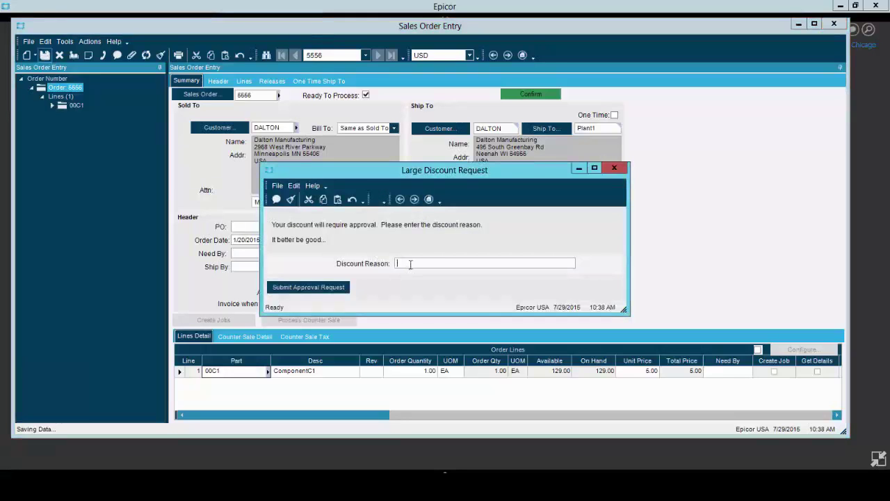
type("As Ap")
type("reed")
left_click(314, 287)
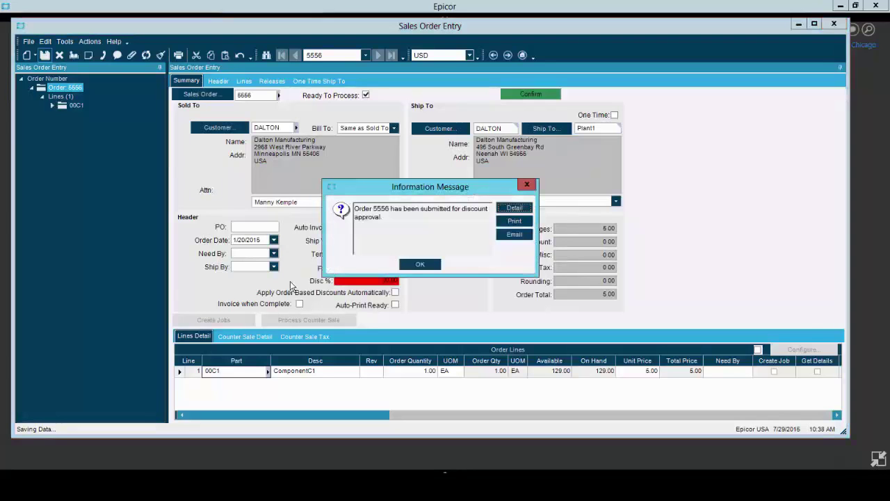
left_click(418, 264)
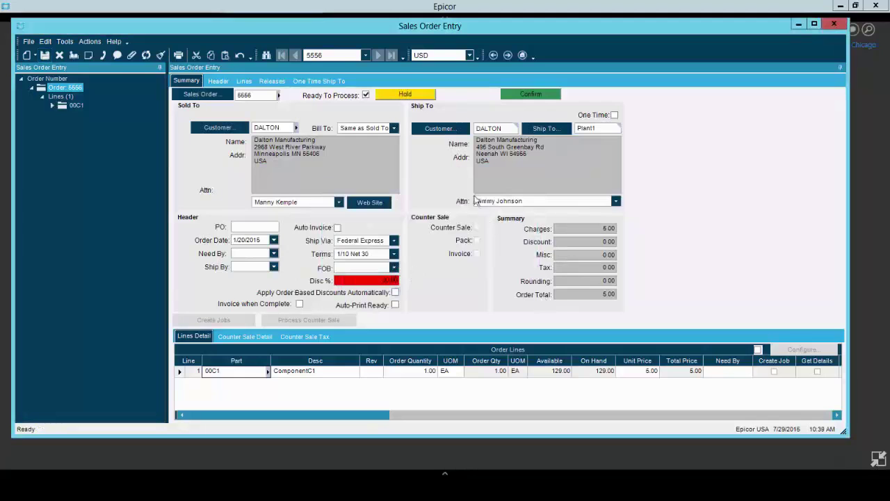
left_click(365, 95)
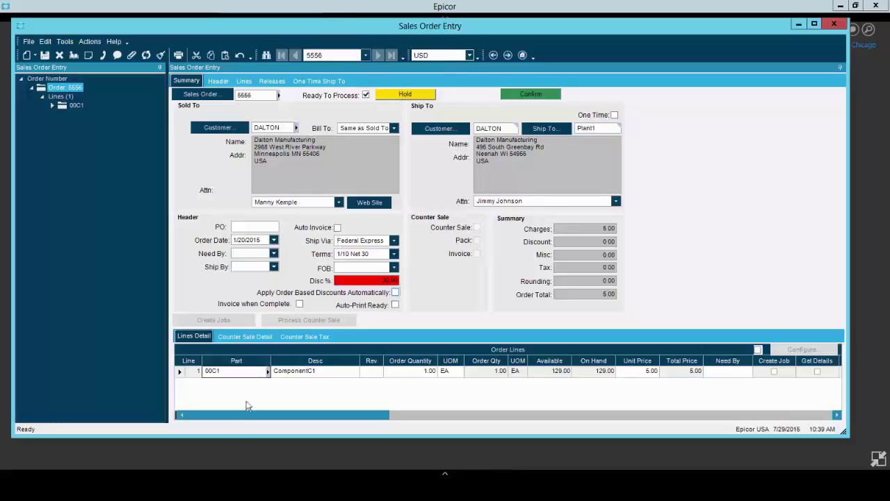
Switch to Outlook, send and receive mail for all folders, and open the discount approval e-mail.
left_click(103, 440)
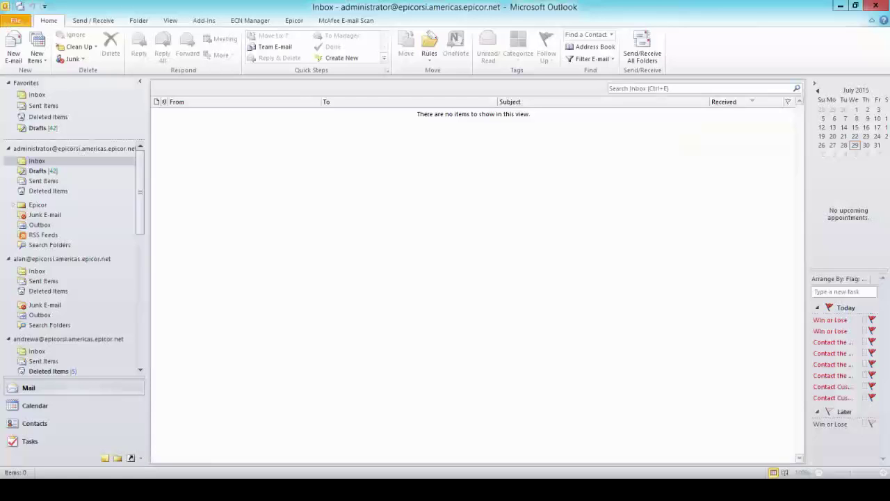
left_click(96, 22)
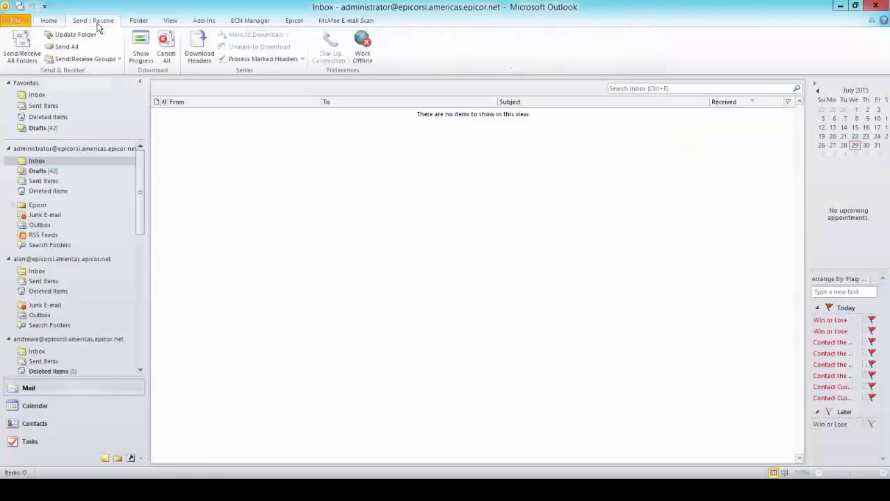
left_click(22, 49)
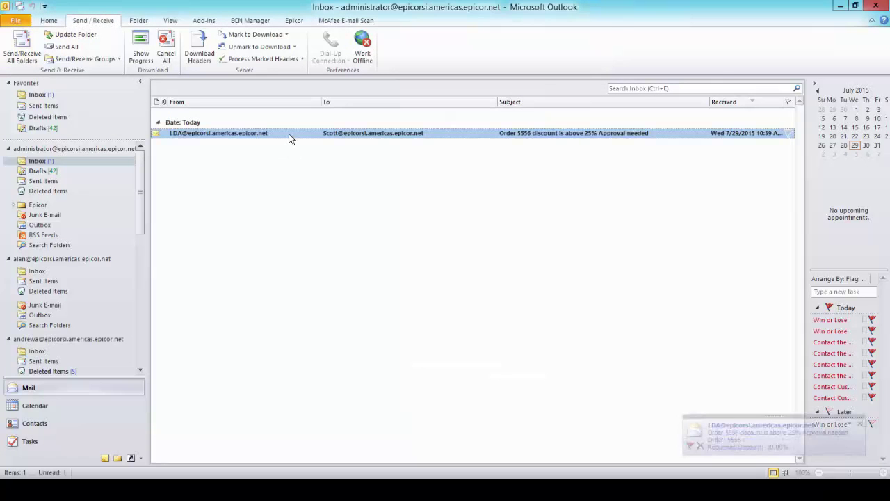
double_click(291, 133)
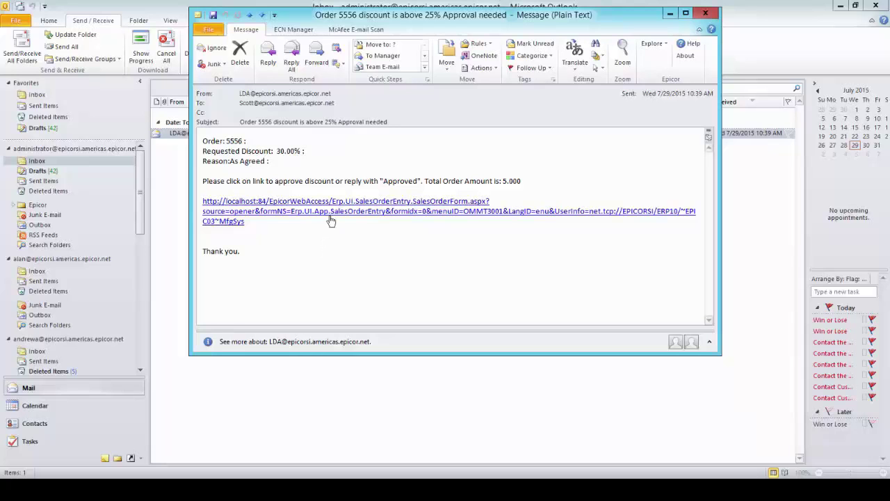
Open the order in the browser through the e-mail's link, check the hold setting in its header details, and close the browser.
left_click(331, 219, "ctrl")
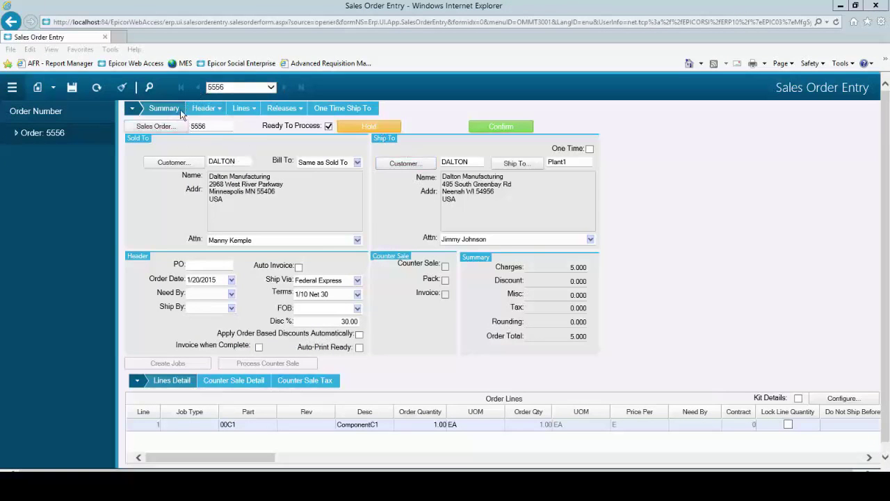
left_click(203, 108)
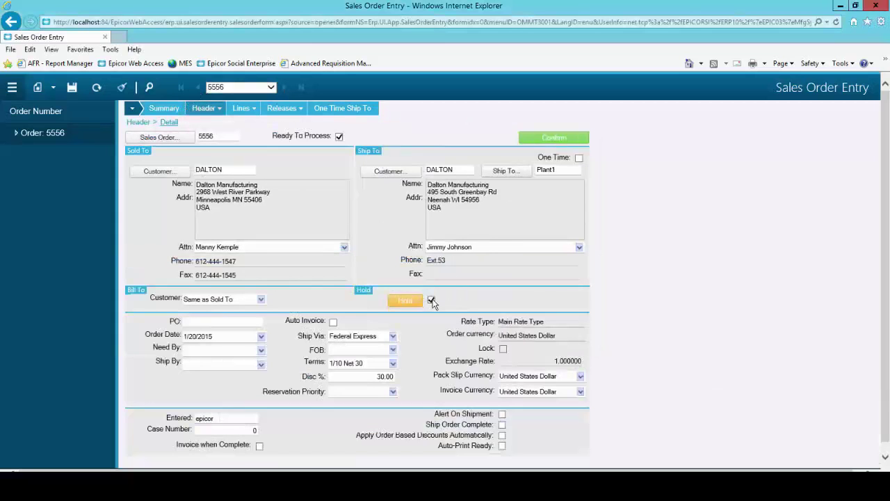
left_click(432, 300)
left_click(432, 300)
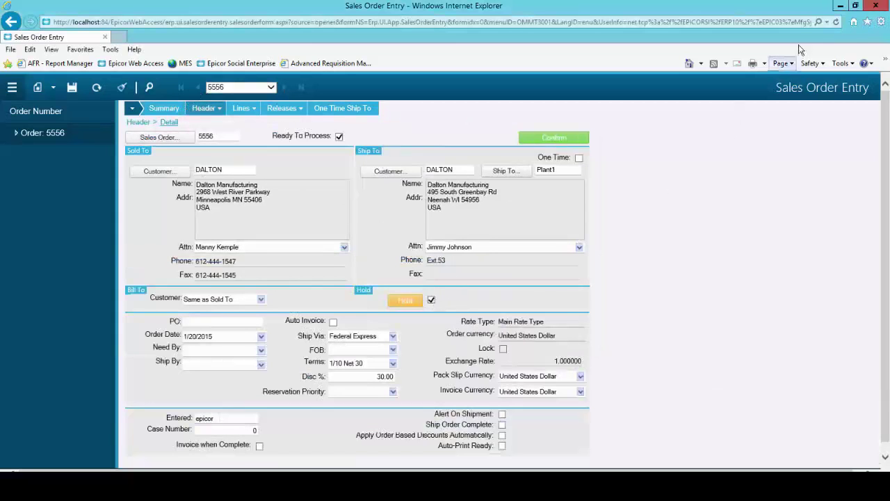
left_click(875, 6)
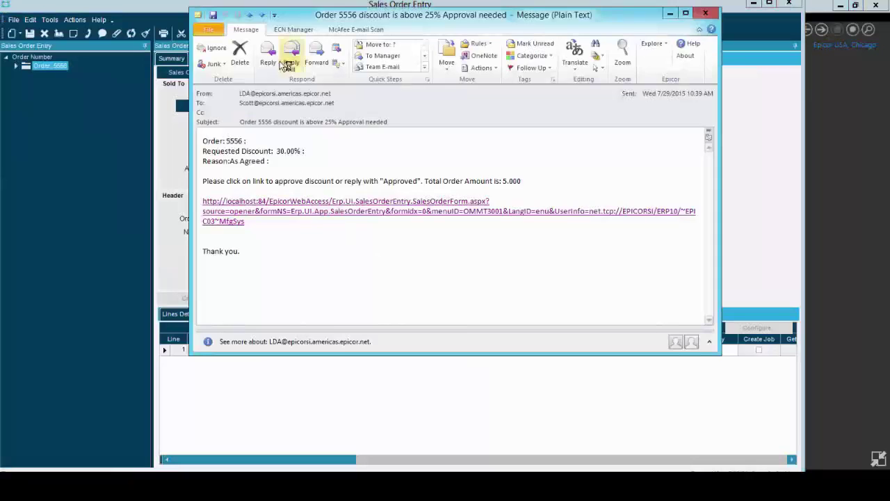
Reply to the discount approval e-mail with "Approved", close the message, and refresh the sales order.
left_click(267, 62)
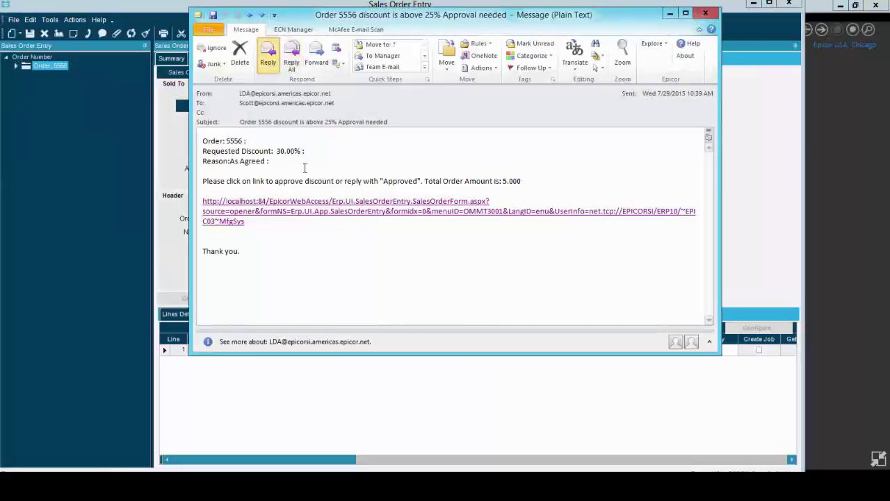
type("Approved")
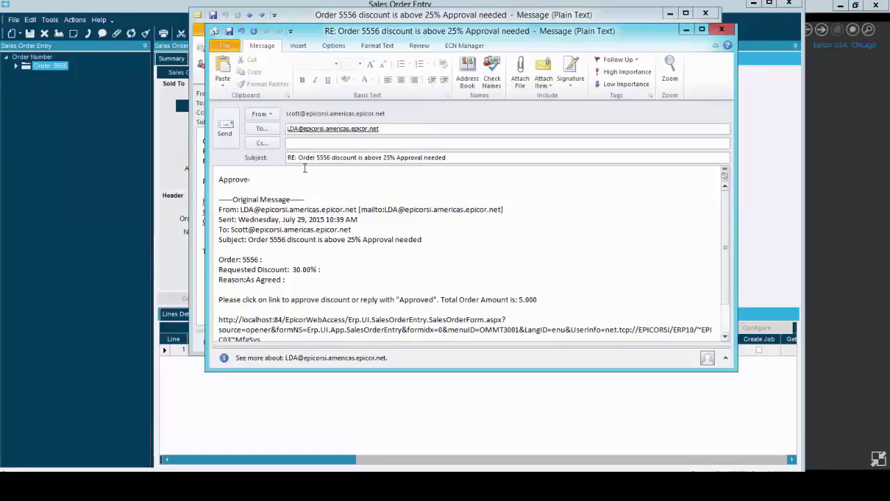
left_click(226, 127)
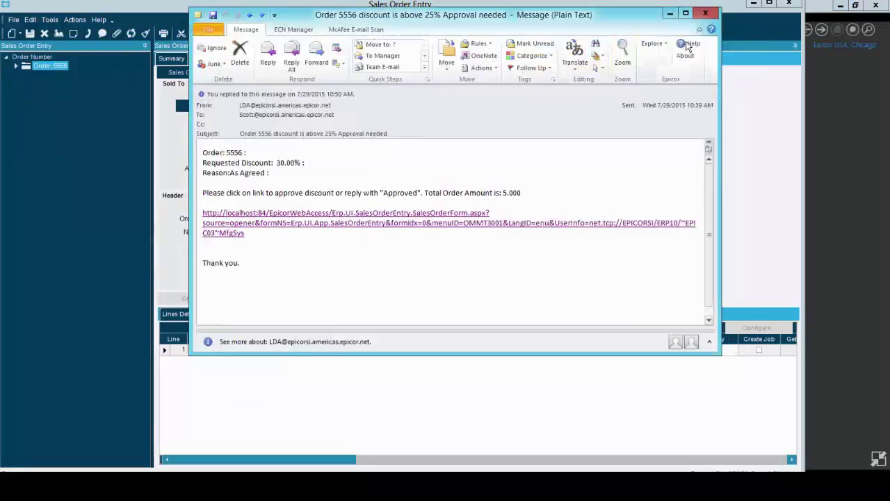
left_click(707, 16)
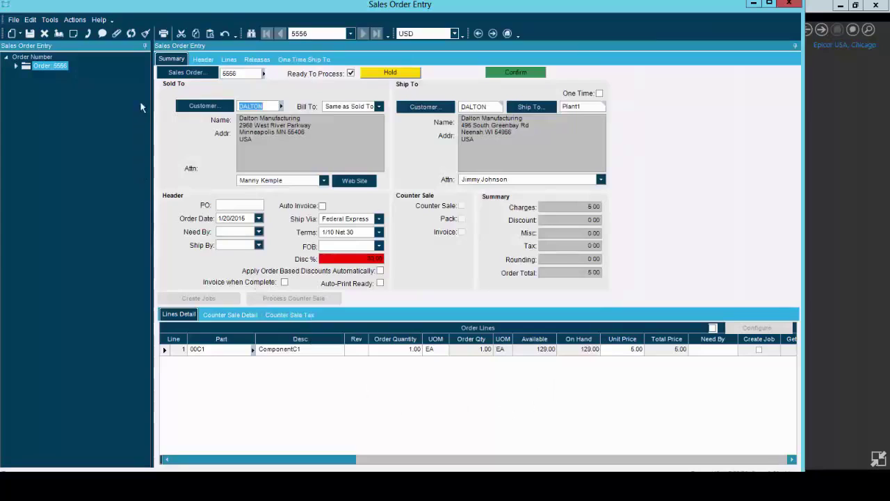
left_click(132, 35)
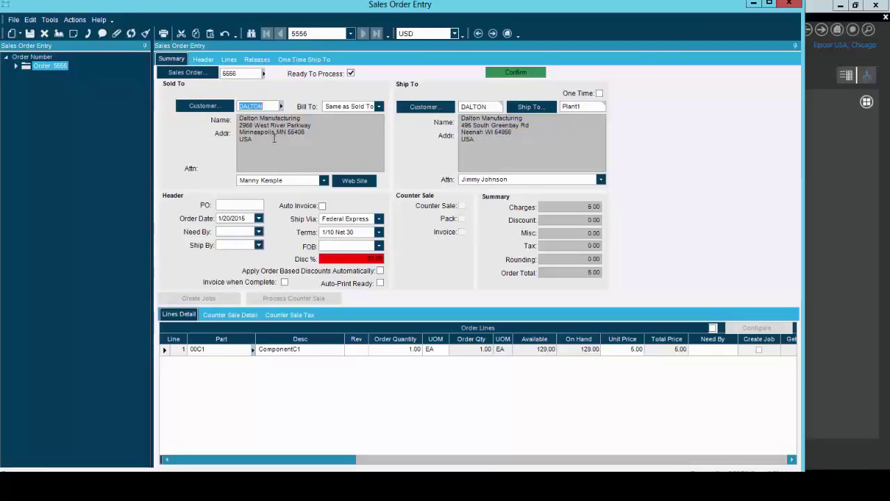
Switch to Method Directives and open the Put Order on LDA Hold workflow in a maximized BPM Workflow Designer.
left_click(753, 3)
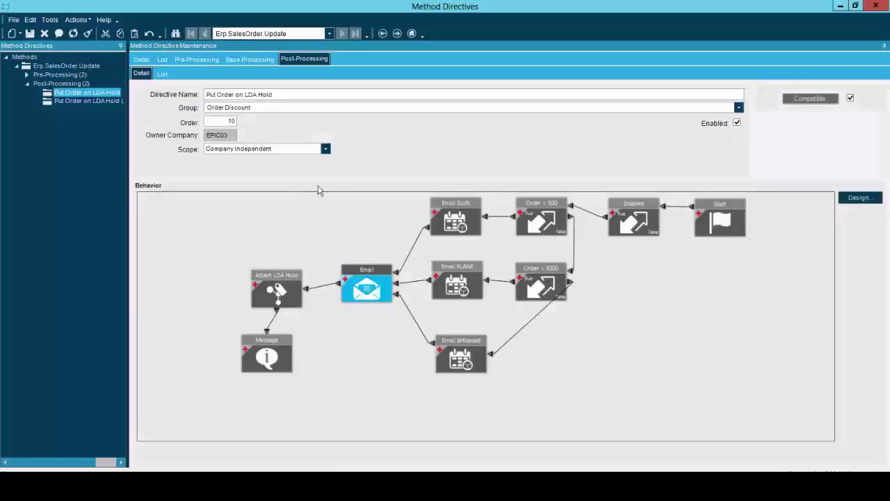
left_click(852, 198)
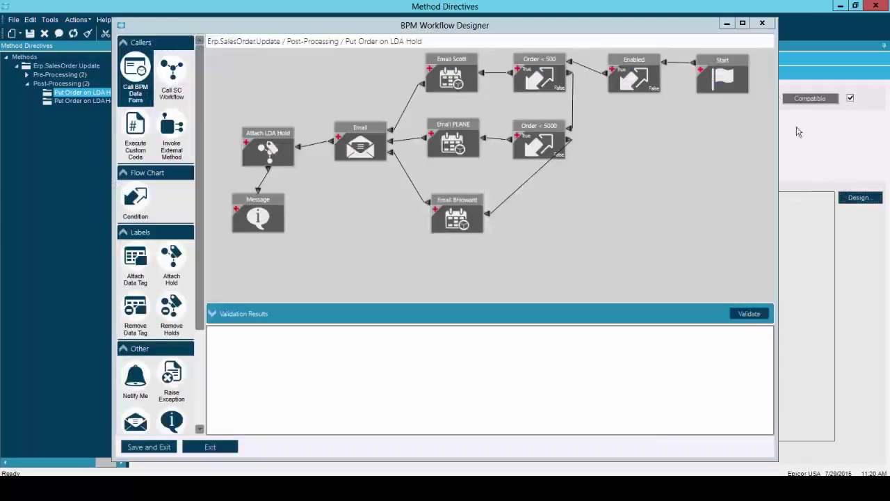
left_click(743, 25)
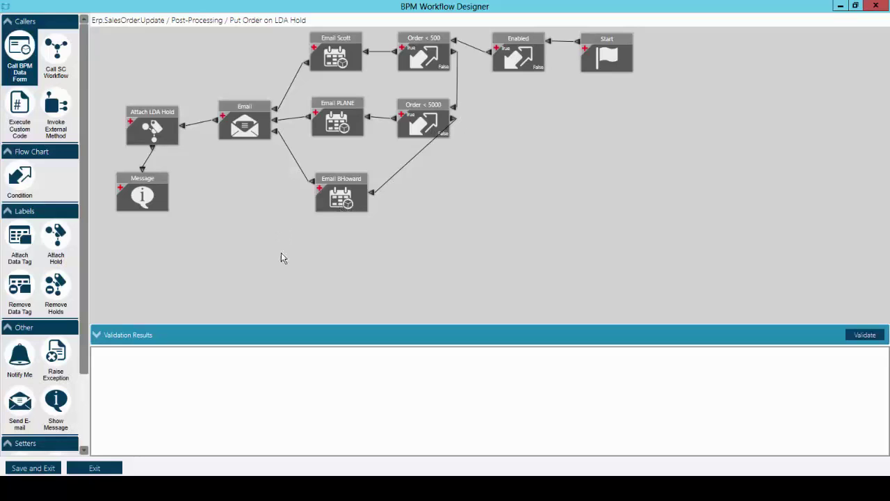
Examine the Order < 5000 element's condition and the available condition types.
left_click(427, 125)
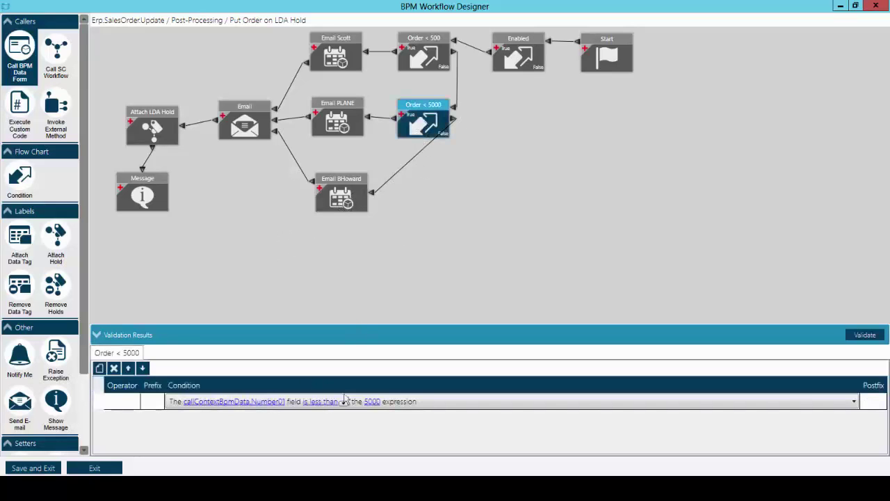
left_click(854, 402)
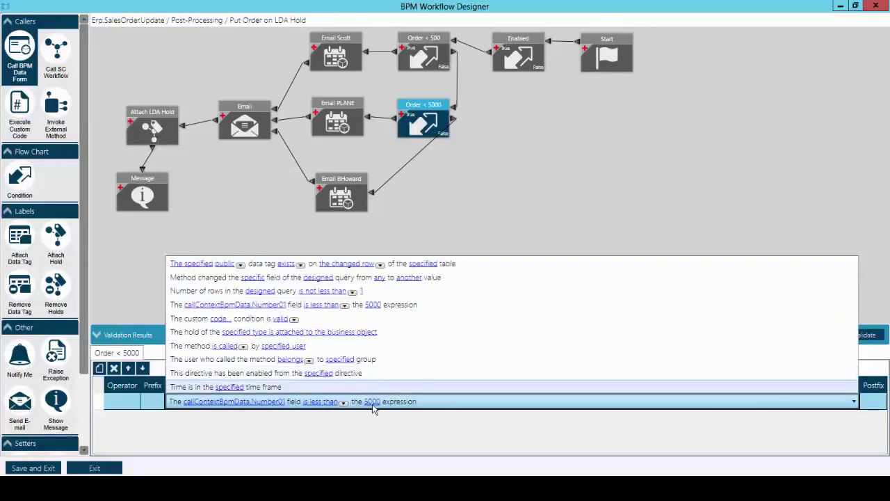
left_click(465, 222)
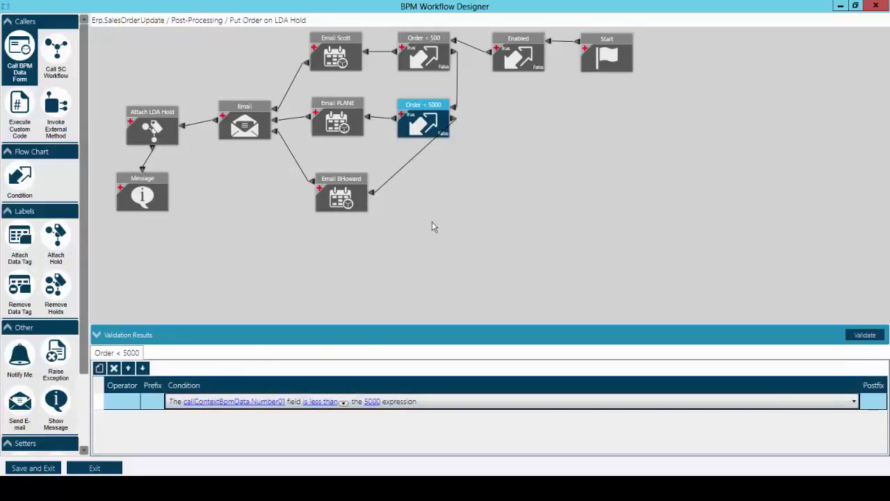
Add a Condition element to the workflow and move the Start and Enabled elements farther right to make room.
left_click_drag(19, 177, 550, 128)
left_click_drag(606, 56, 783, 70)
left_click_drag(533, 57, 655, 67)
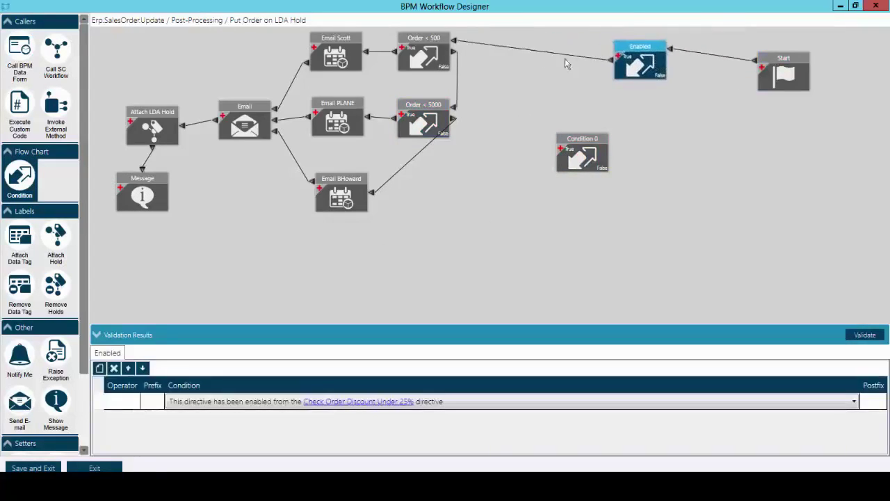
Replace the direct link between Enabled and Order < 500 with connections through the new Condition element.
left_click(566, 60)
left_click_drag(611, 155, 611, 72)
left_click_drag(553, 152, 452, 63)
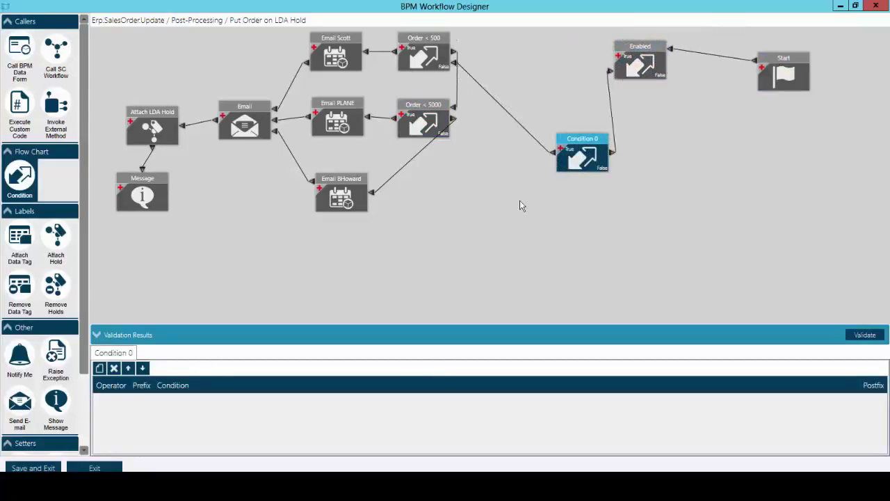
Add a user-group rule to the new Condition element, requiring that the calling user does not belong to the specified group.
left_click(100, 368)
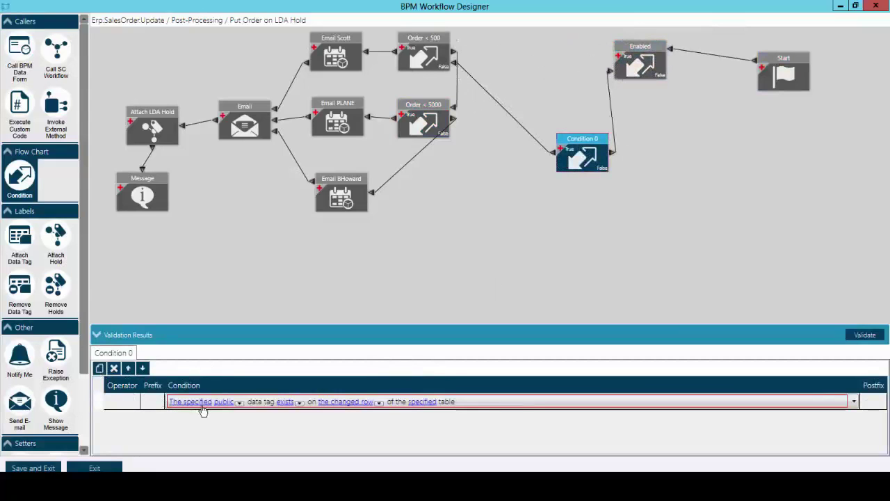
left_click(841, 402)
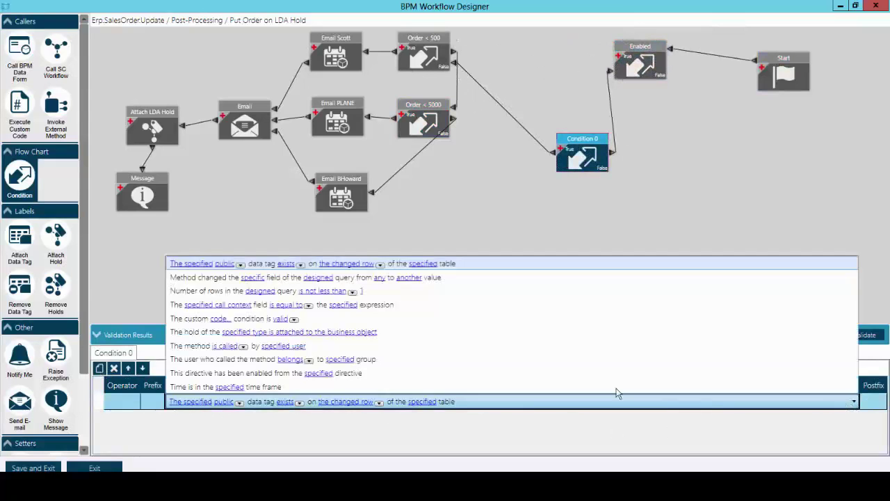
left_click(364, 356)
left_click(302, 404)
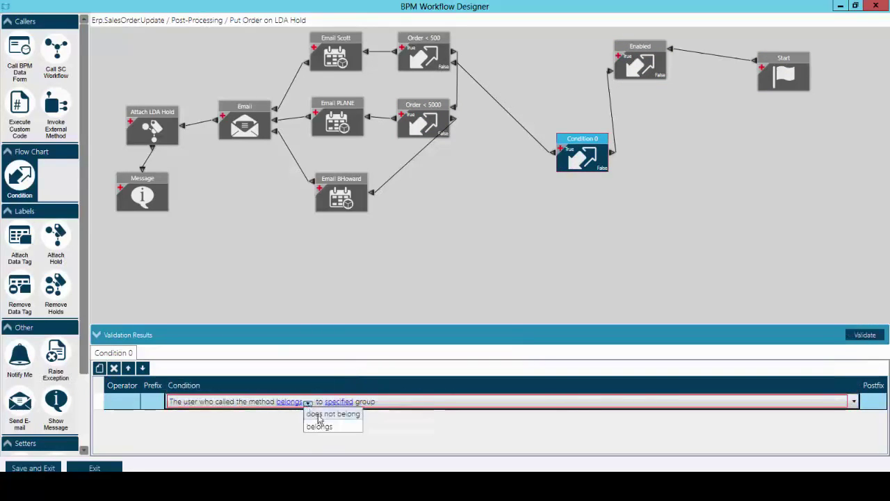
left_click(314, 412)
Search the security groups and choose one for the new rule's specified group.
left_click(365, 403)
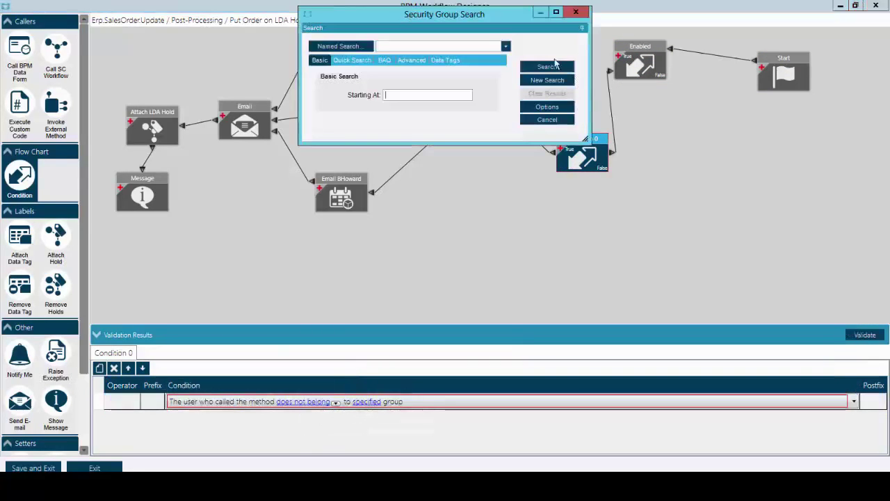
left_click(549, 66)
key("Return")
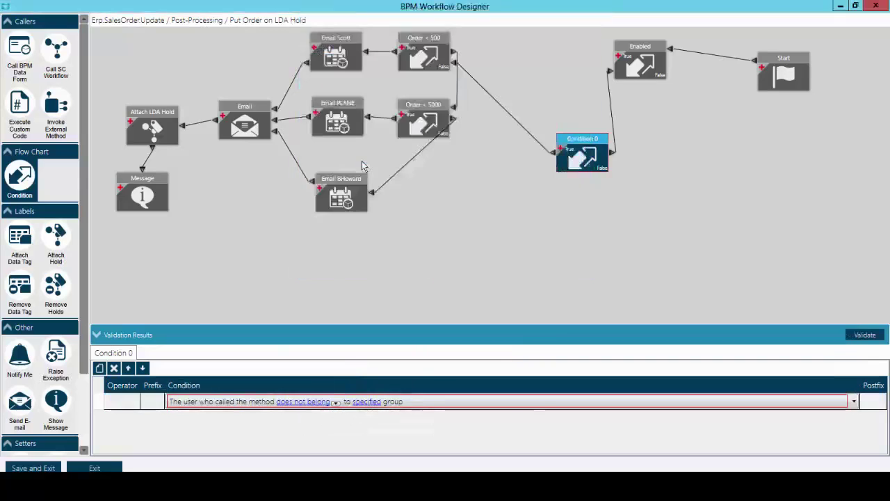